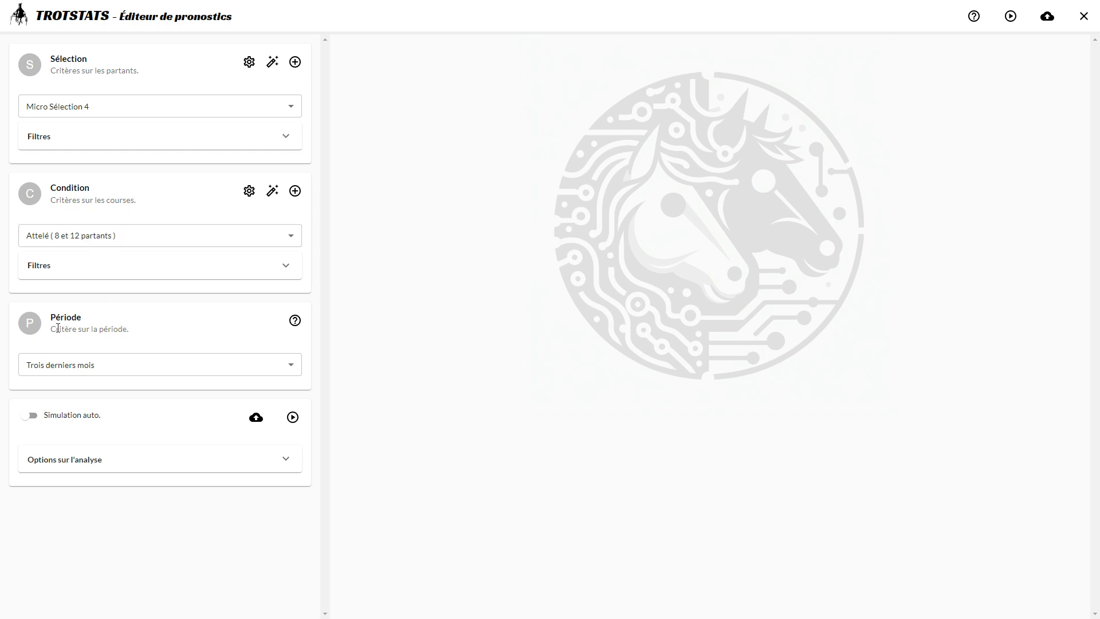
Check the available periods and expand the filters of the Micro Sélection 4 selection and the Attelé ( 8 et 12 partants ) condition.
{"action": "left_click", "coordinate": [76, 366]}
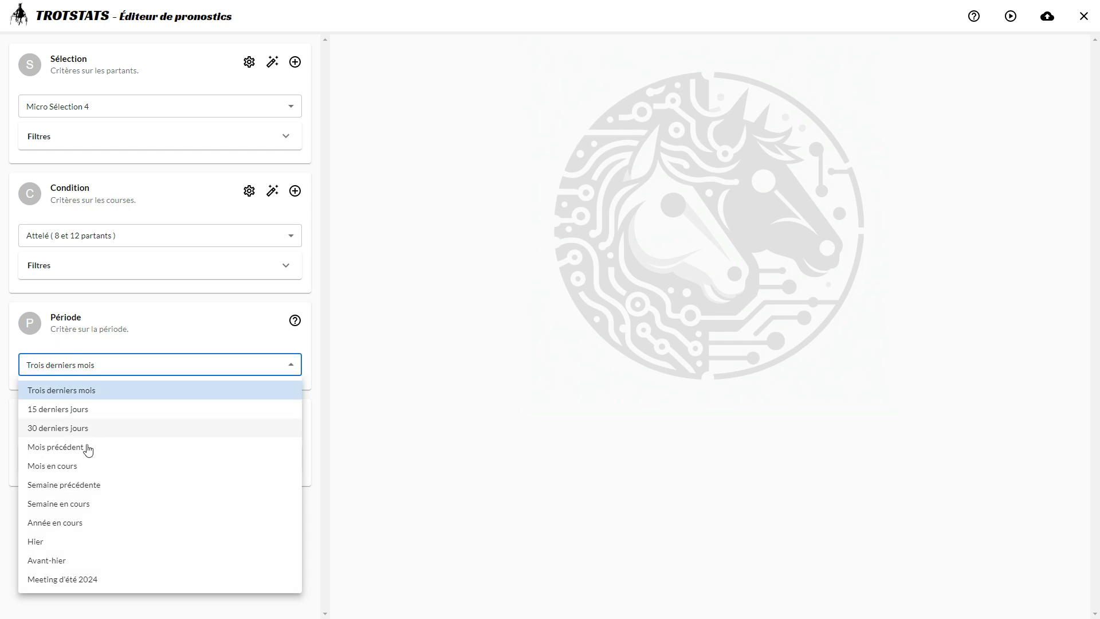
{"action": "left_click", "coordinate": [80, 370]}
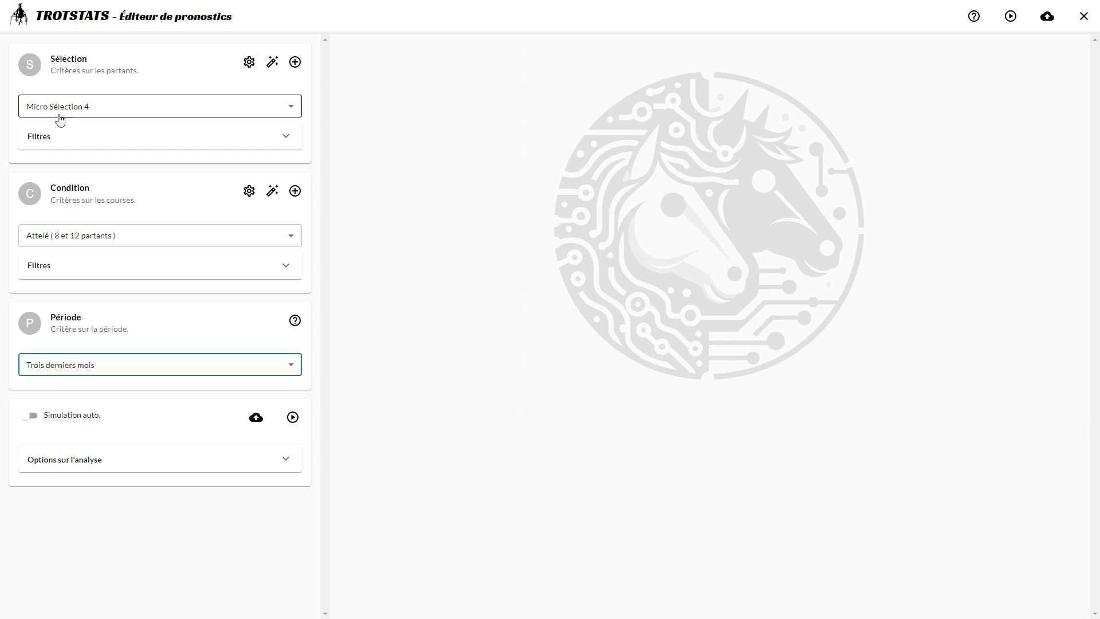
{"action": "left_click", "coordinate": [72, 140]}
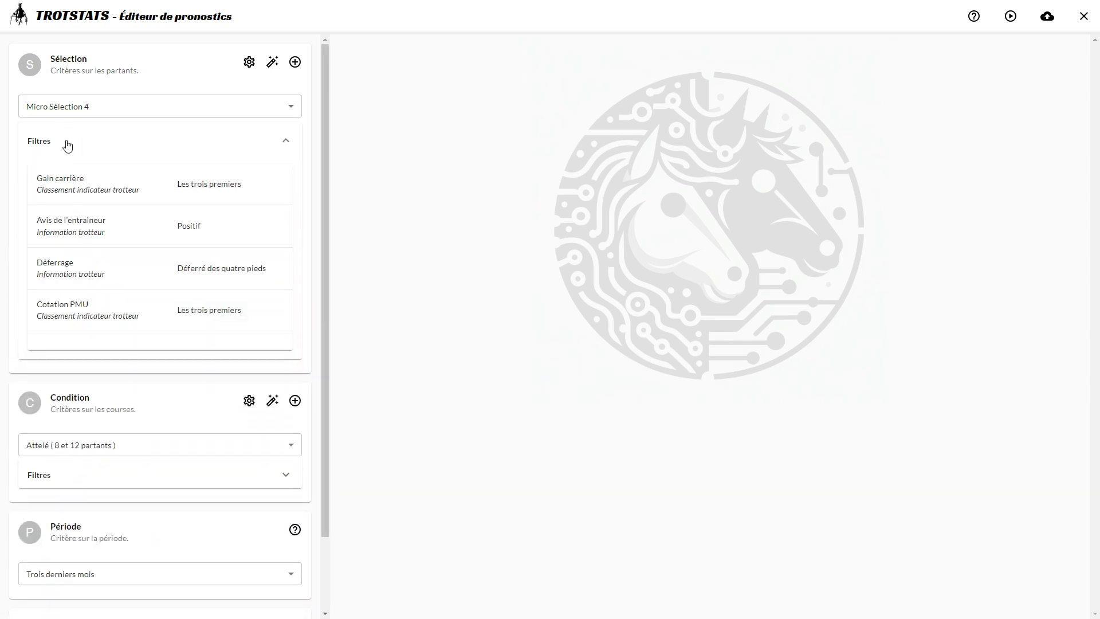
{"action": "scroll", "coordinate": [115, 272], "scroll_direction": "down", "scroll_amount": 2}
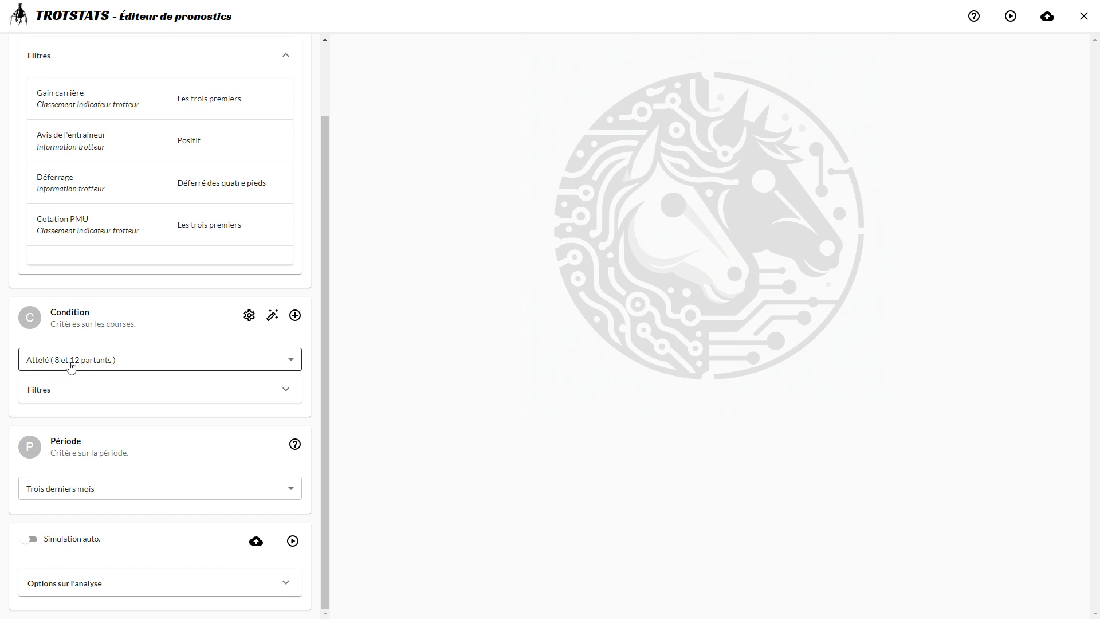
{"action": "left_click", "coordinate": [98, 389]}
{"action": "scroll", "coordinate": [88, 365], "scroll_direction": "down", "scroll_amount": 2}
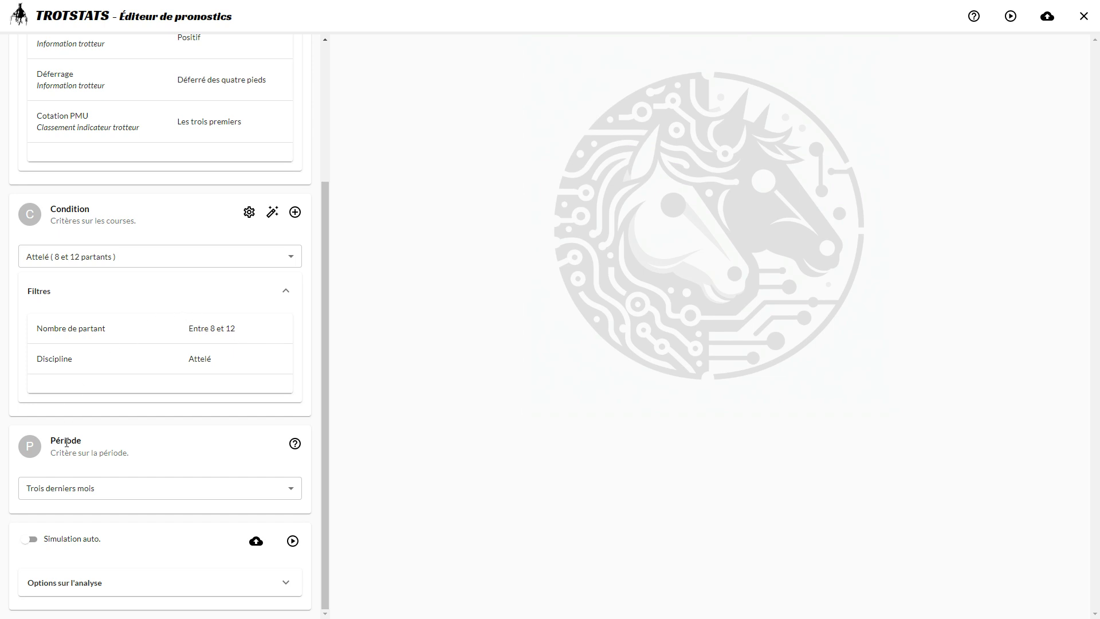
Choose Trois derniers mois as the period, leave the analysis options as they are, and run the simulation.
{"action": "left_click", "coordinate": [69, 490]}
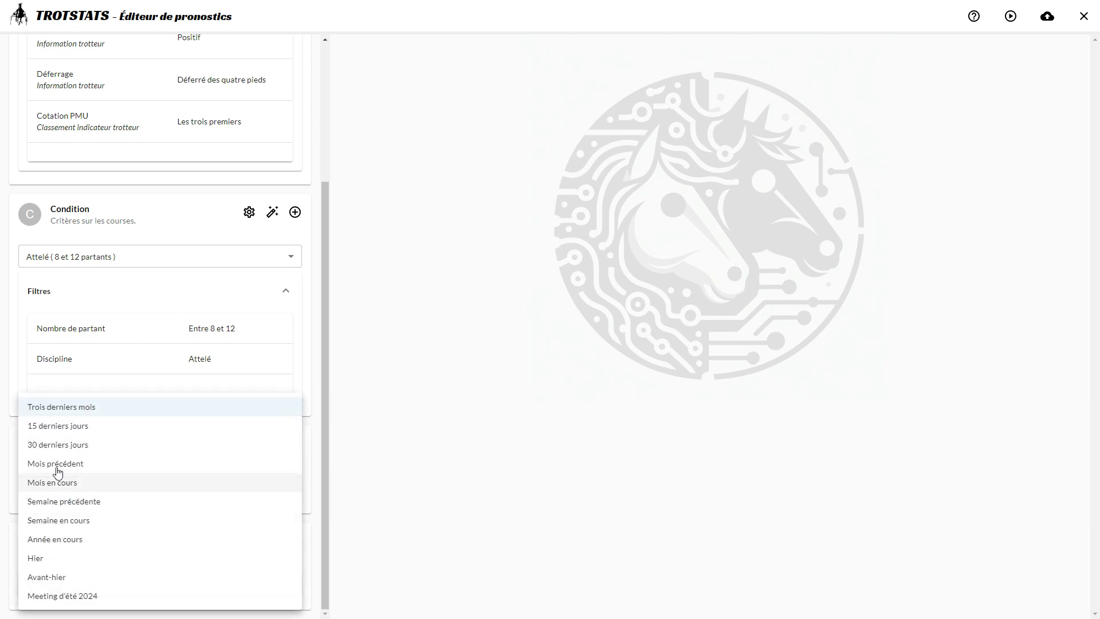
{"action": "left_click", "coordinate": [61, 409]}
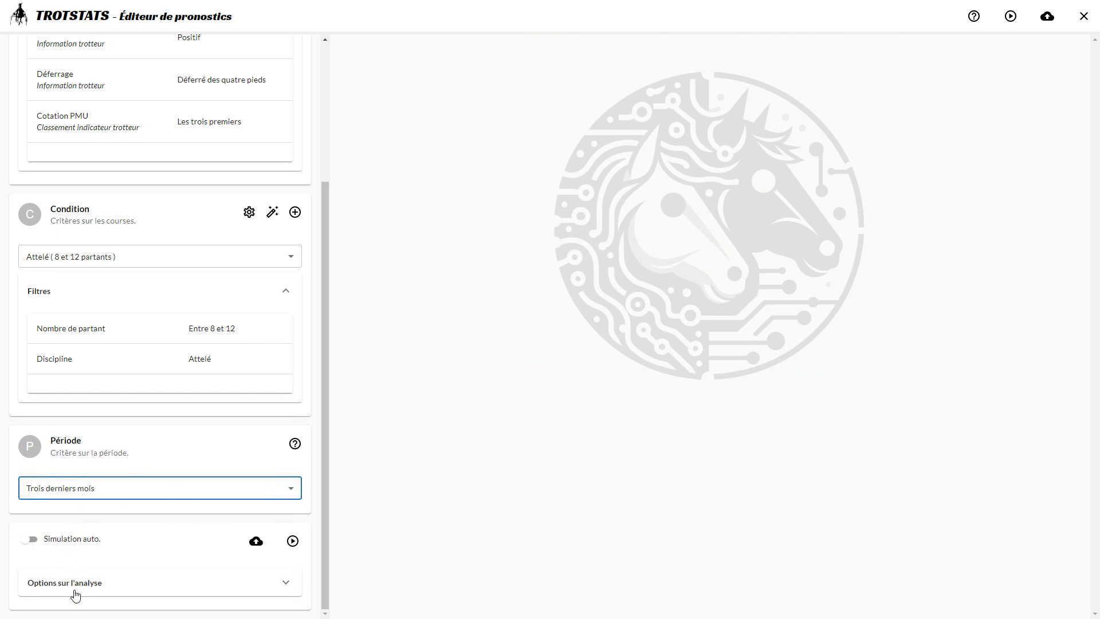
{"action": "left_click", "coordinate": [41, 590]}
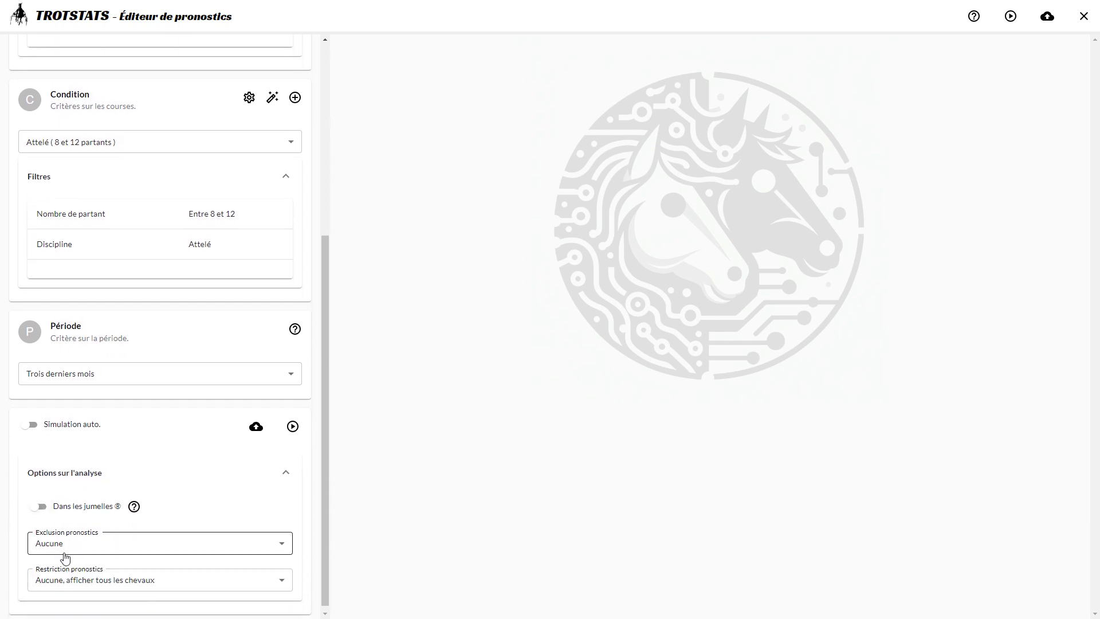
{"action": "left_click", "coordinate": [67, 475]}
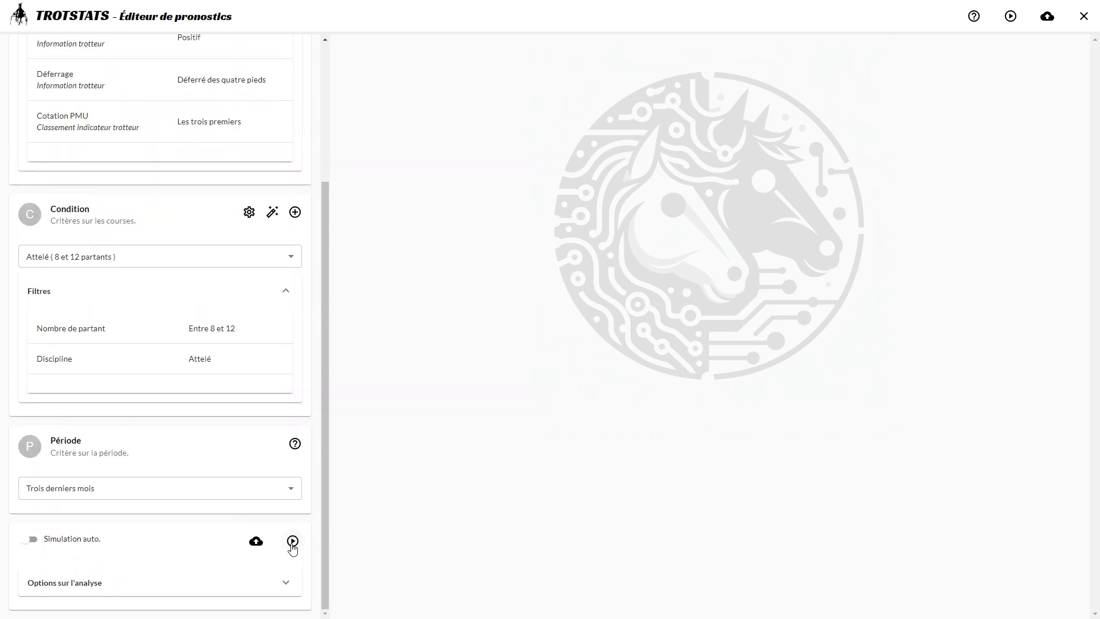
{"action": "left_click", "coordinate": [293, 543]}
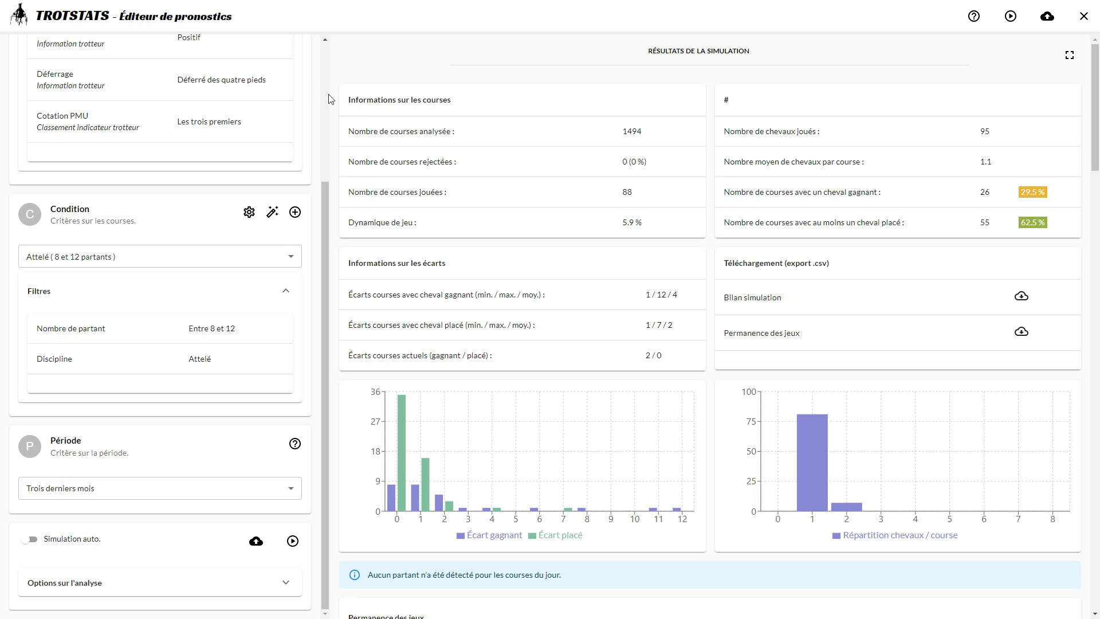
Review the selection and condition criteria alongside the summary figures of the simulation results.
{"action": "left_click_drag", "start_coordinate": [327, 184], "coordinate": [308, 41]}
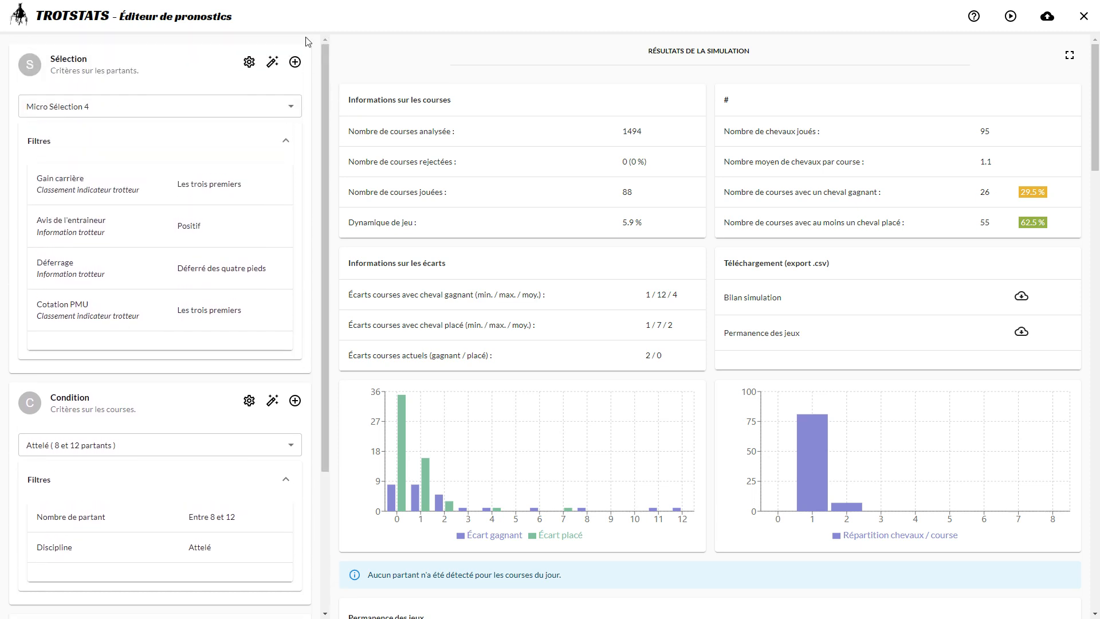
{"action": "scroll", "coordinate": [144, 295], "scroll_direction": "down", "scroll_amount": 2}
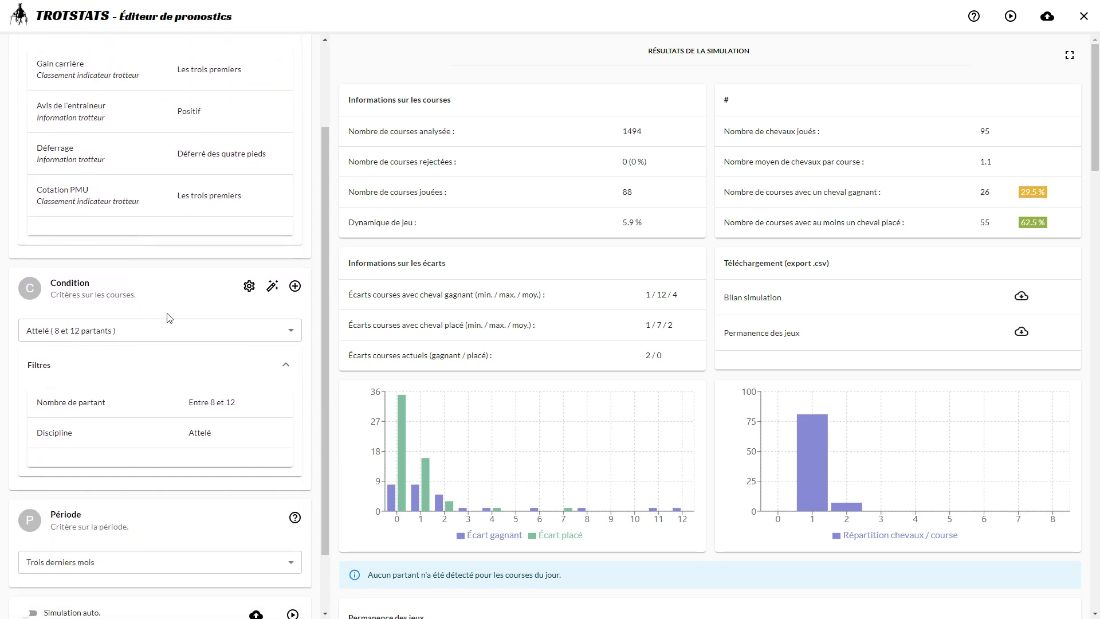
{"action": "scroll", "coordinate": [760, 277], "scroll_direction": "down", "scroll_amount": 2}
{"action": "scroll", "coordinate": [761, 278], "scroll_direction": "down", "scroll_amount": 1}
{"action": "scroll", "coordinate": [761, 278], "scroll_direction": "up", "scroll_amount": 3}
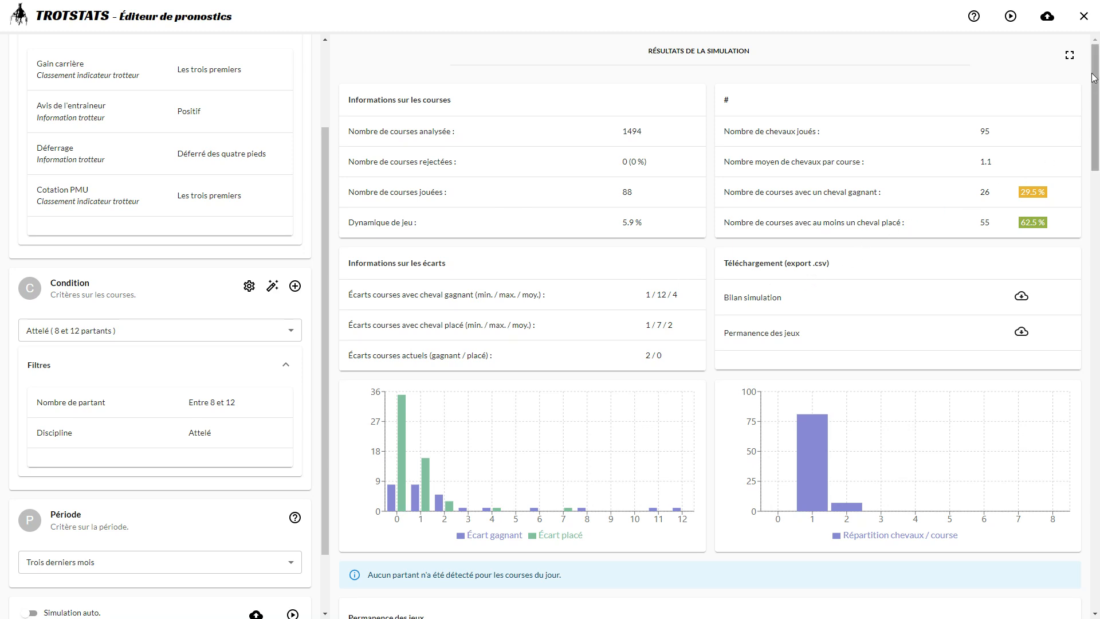
{"action": "scroll", "coordinate": [1095, 76], "scroll_direction": "down", "scroll_amount": 1}
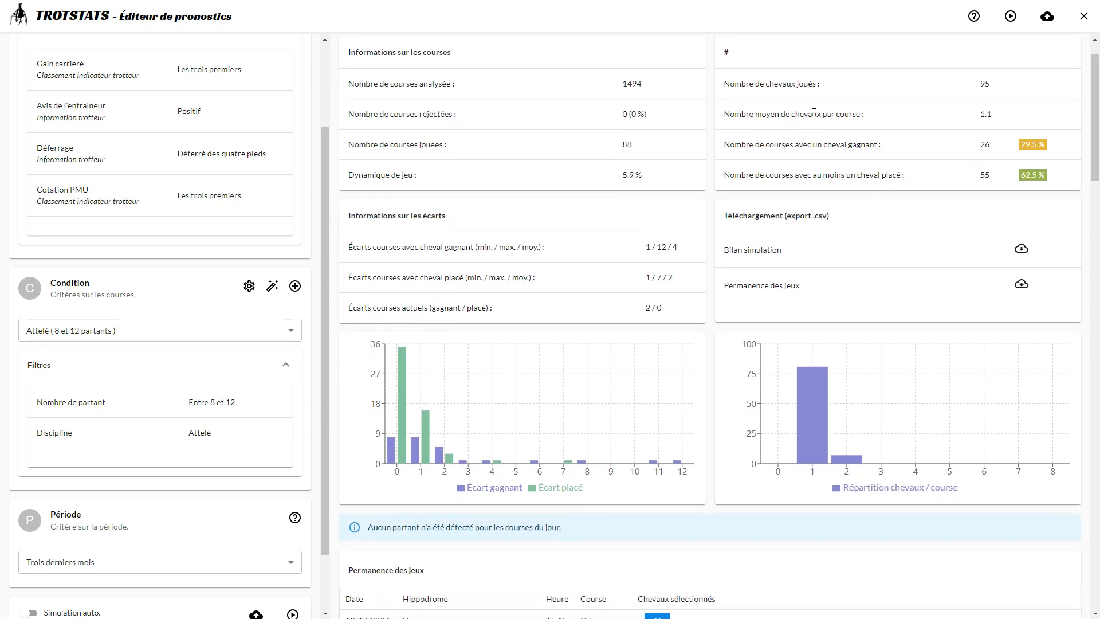
{"action": "scroll", "coordinate": [1096, 73], "scroll_direction": "up", "scroll_amount": 1}
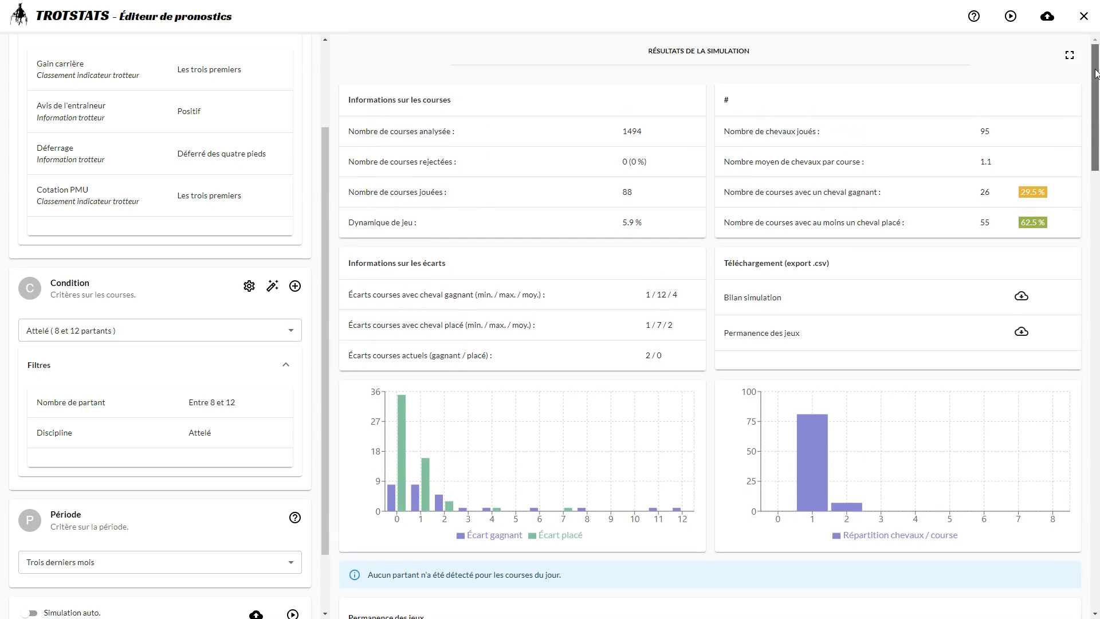
Examine the Permanence des jeux table and compare it with the detailed analysis of the 1er cheval and its returns.
{"action": "scroll", "coordinate": [1095, 73], "scroll_direction": "down", "scroll_amount": 8}
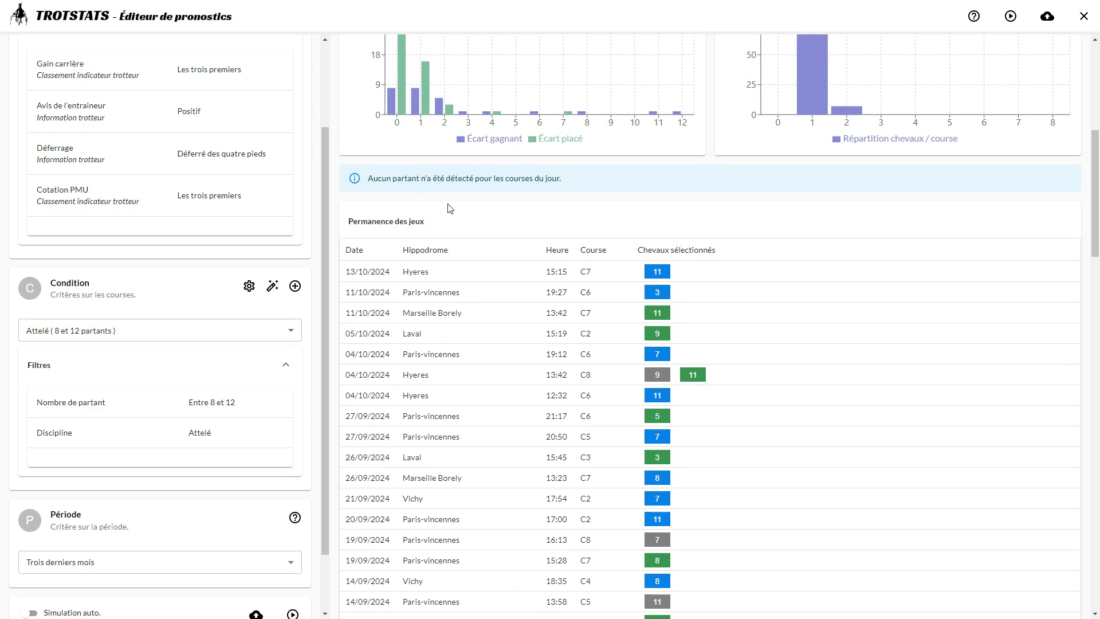
{"action": "scroll", "coordinate": [451, 208], "scroll_direction": "down", "scroll_amount": 2}
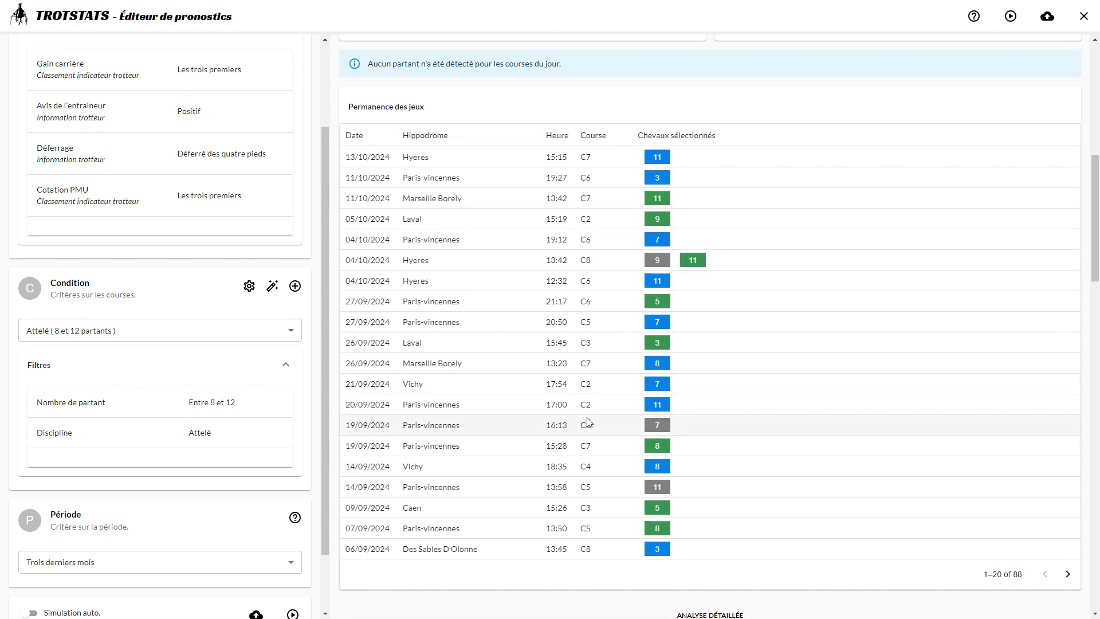
{"action": "mouse_move", "coordinate": [651, 163]}
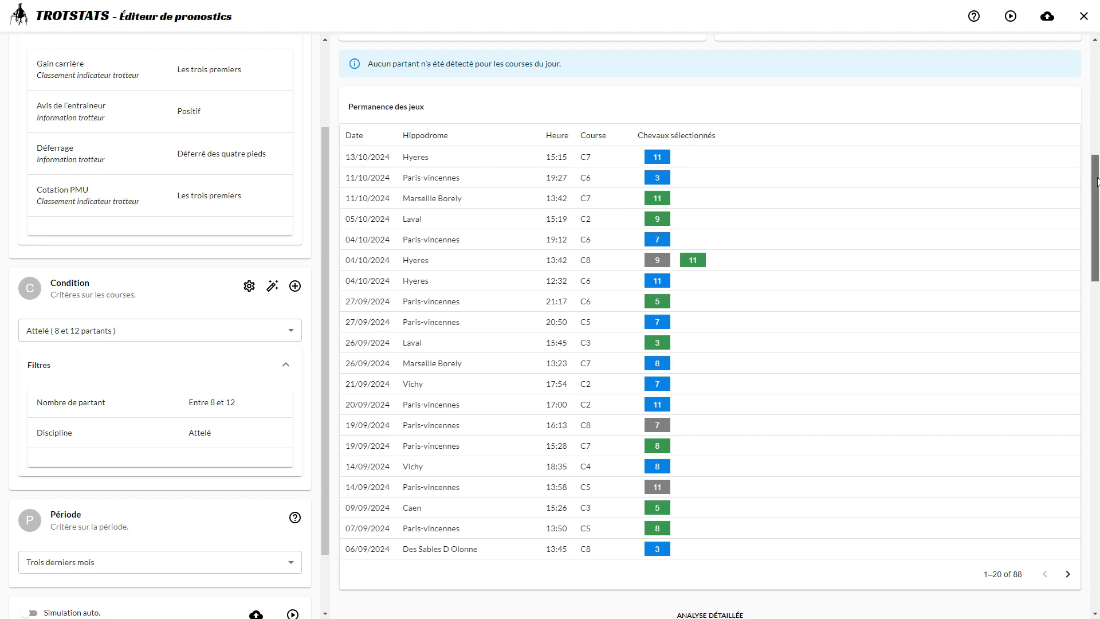
{"action": "scroll", "coordinate": [1097, 181], "scroll_direction": "down", "scroll_amount": 1}
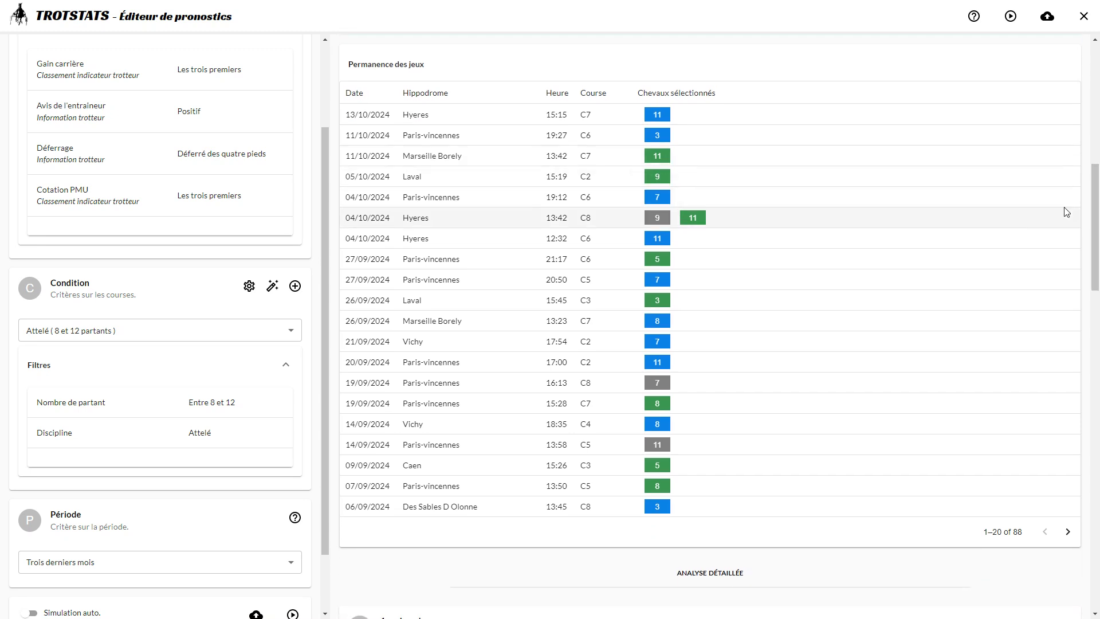
{"action": "left_click_drag", "start_coordinate": [1096, 186], "coordinate": [1083, 287]}
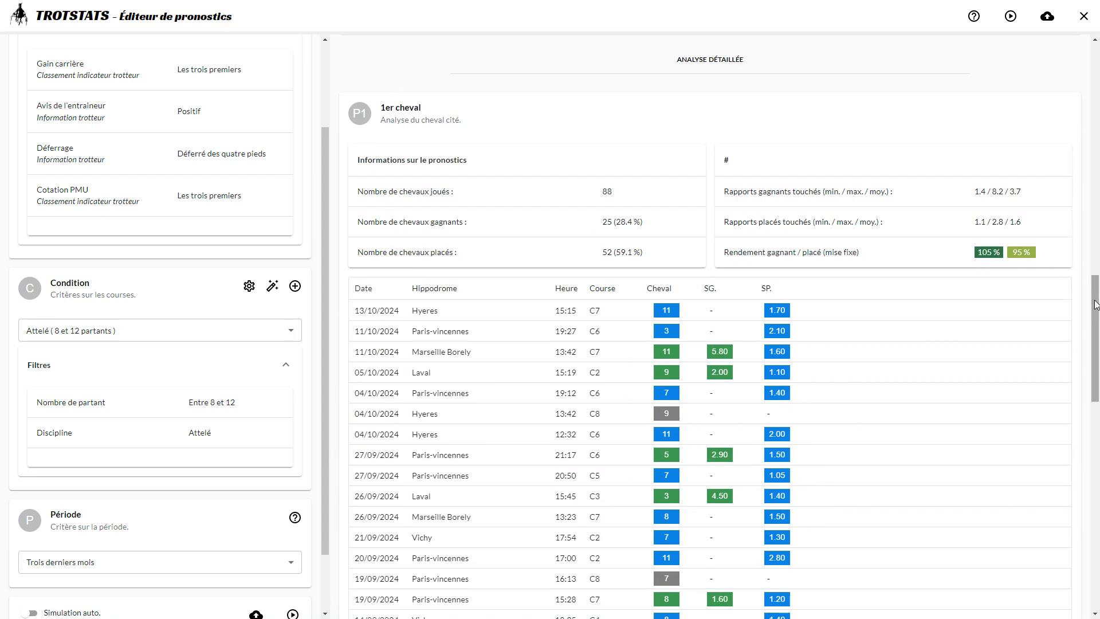
{"action": "left_click_drag", "start_coordinate": [1096, 302], "coordinate": [1095, 183]}
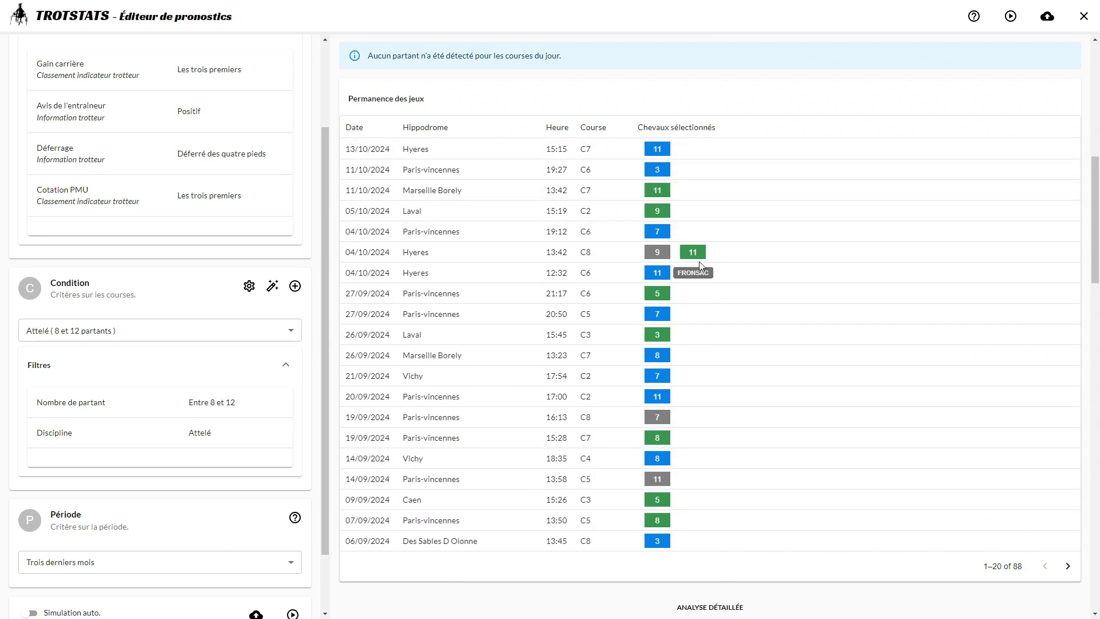
{"action": "left_click_drag", "start_coordinate": [1098, 176], "coordinate": [1098, 313]}
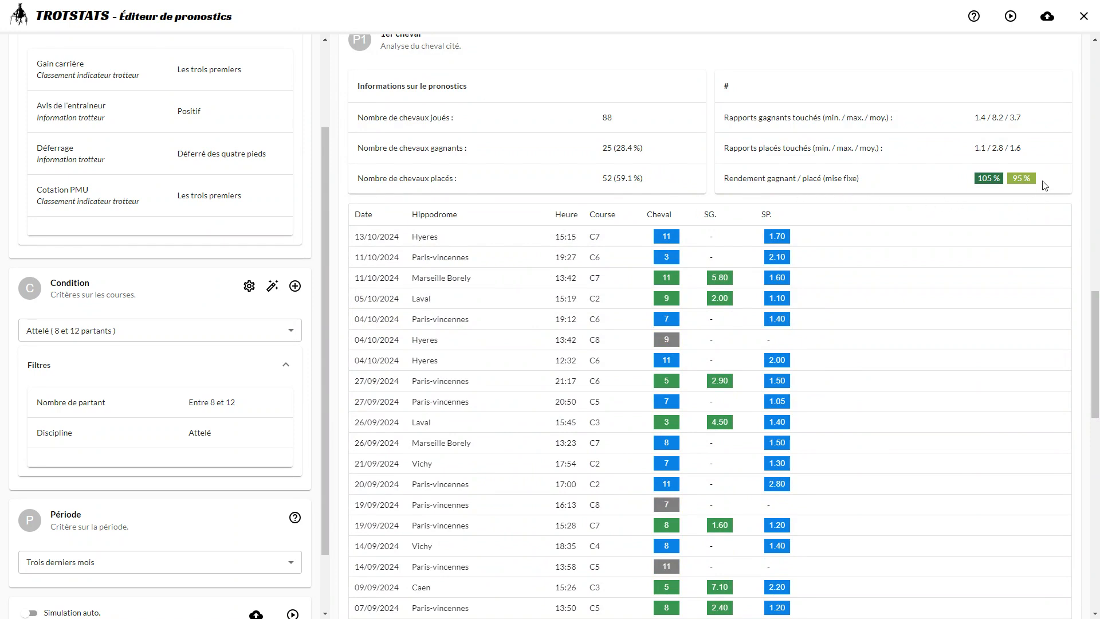
{"action": "left_click_drag", "start_coordinate": [1096, 305], "coordinate": [1096, 308]}
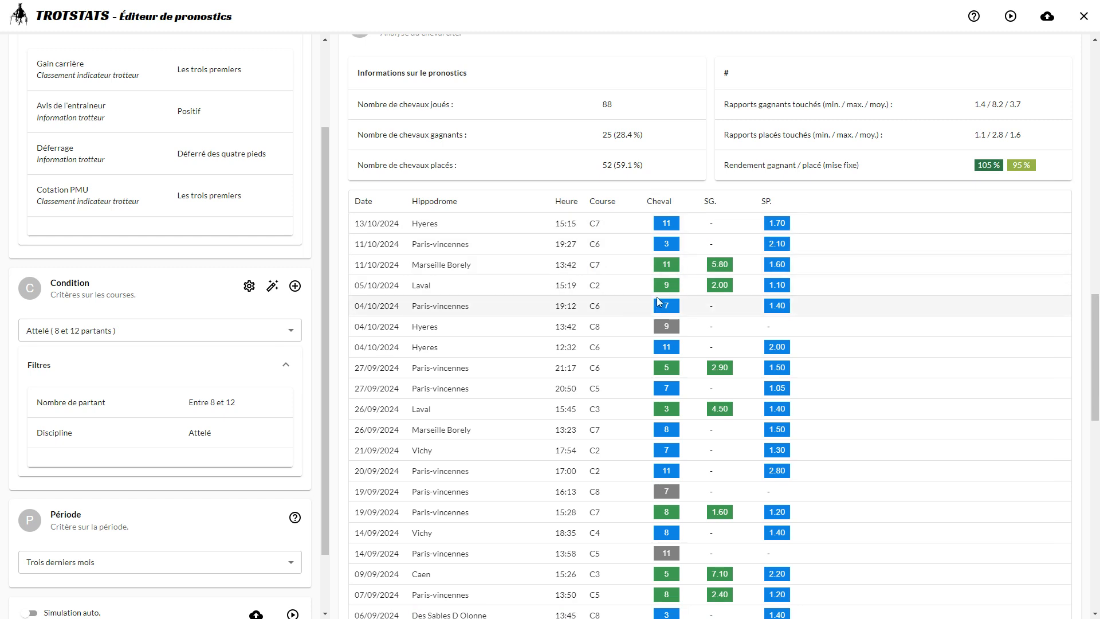
{"action": "scroll", "coordinate": [659, 274], "scroll_direction": "down", "scroll_amount": 1}
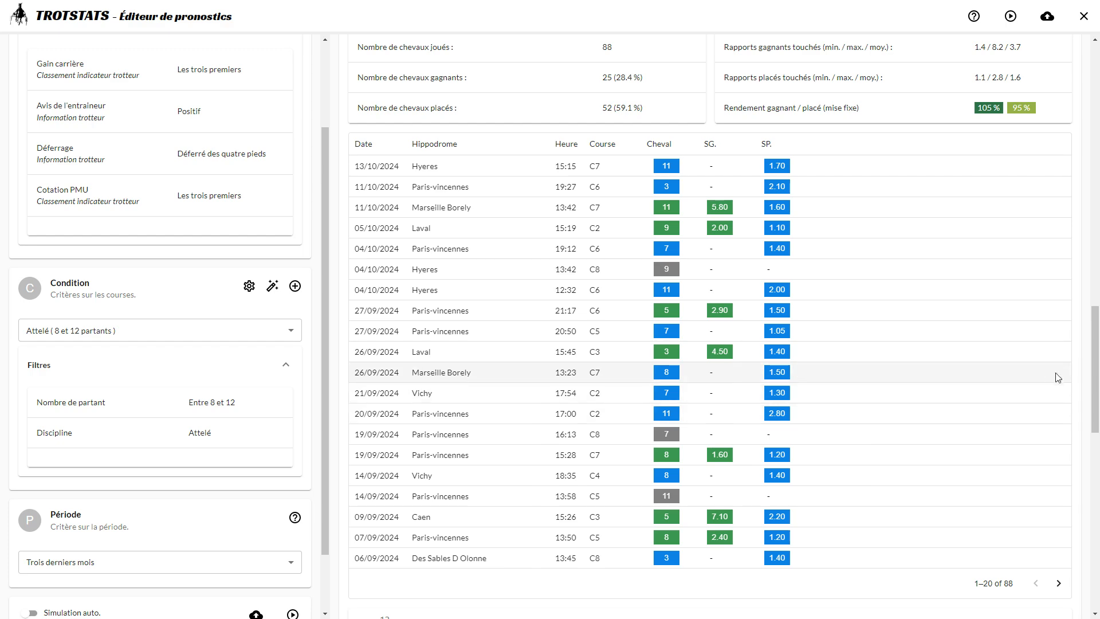
{"action": "left_click_drag", "start_coordinate": [1094, 352], "coordinate": [1084, 209]}
{"action": "scroll", "coordinate": [630, 189], "scroll_direction": "up", "scroll_amount": 10}
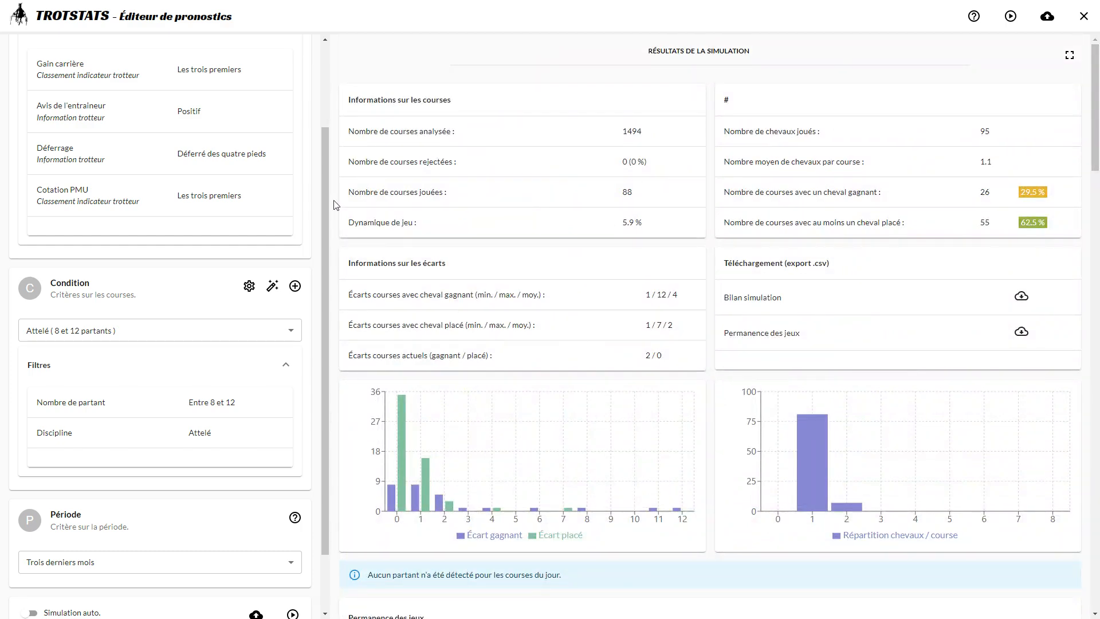
Begin saving the forecast in the Bases folder and name it MS4.
{"action": "scroll", "coordinate": [325, 287], "scroll_direction": "down", "scroll_amount": 2}
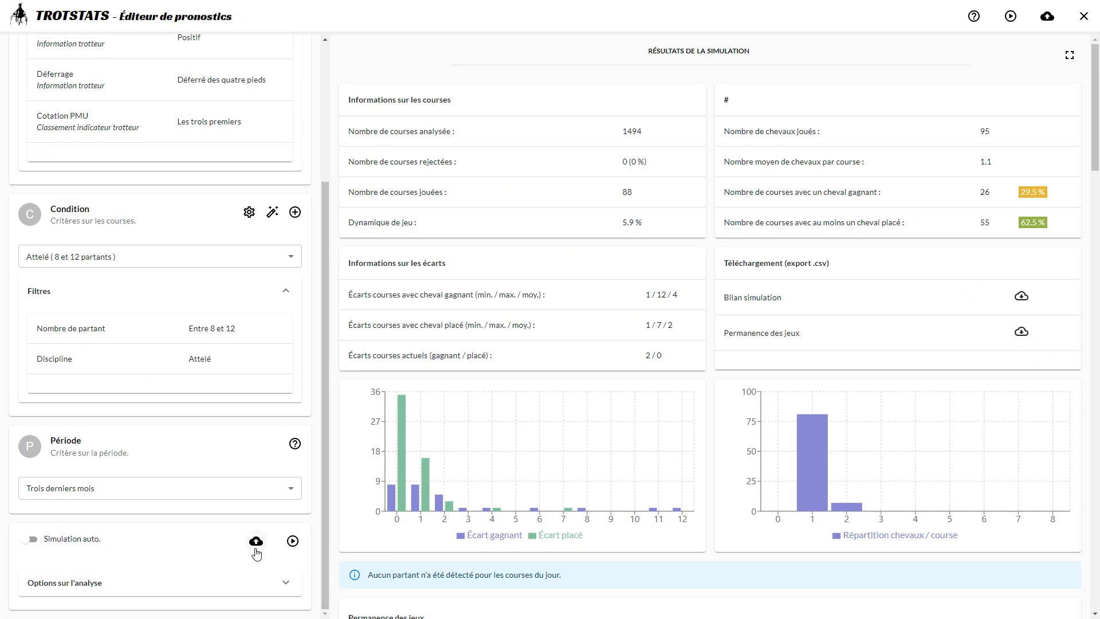
{"action": "left_click", "coordinate": [256, 544]}
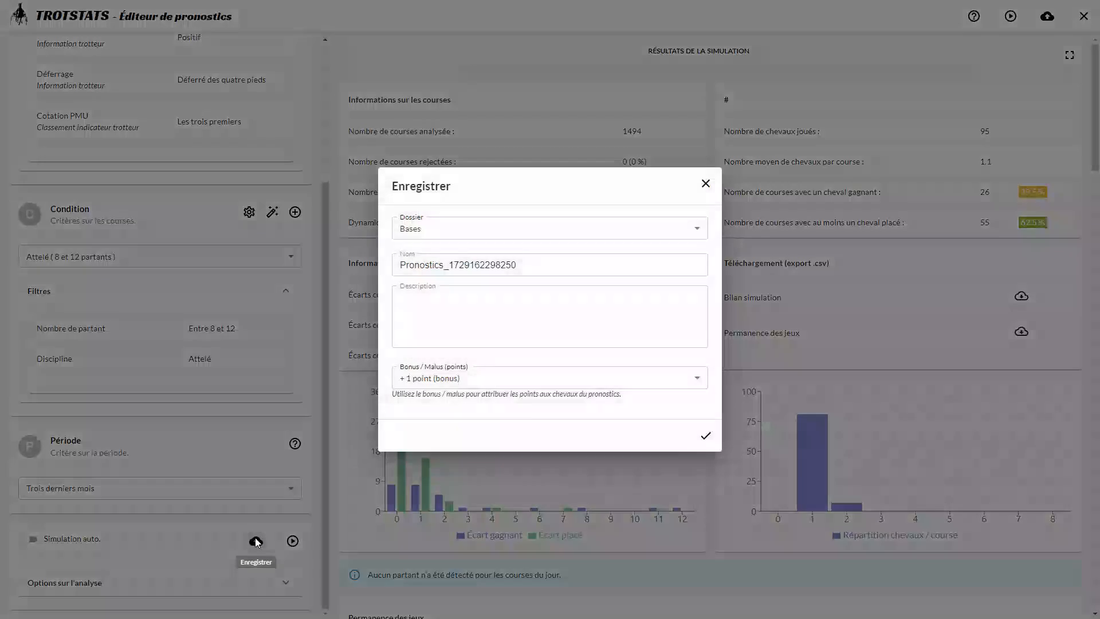
{"action": "left_click", "coordinate": [416, 235]}
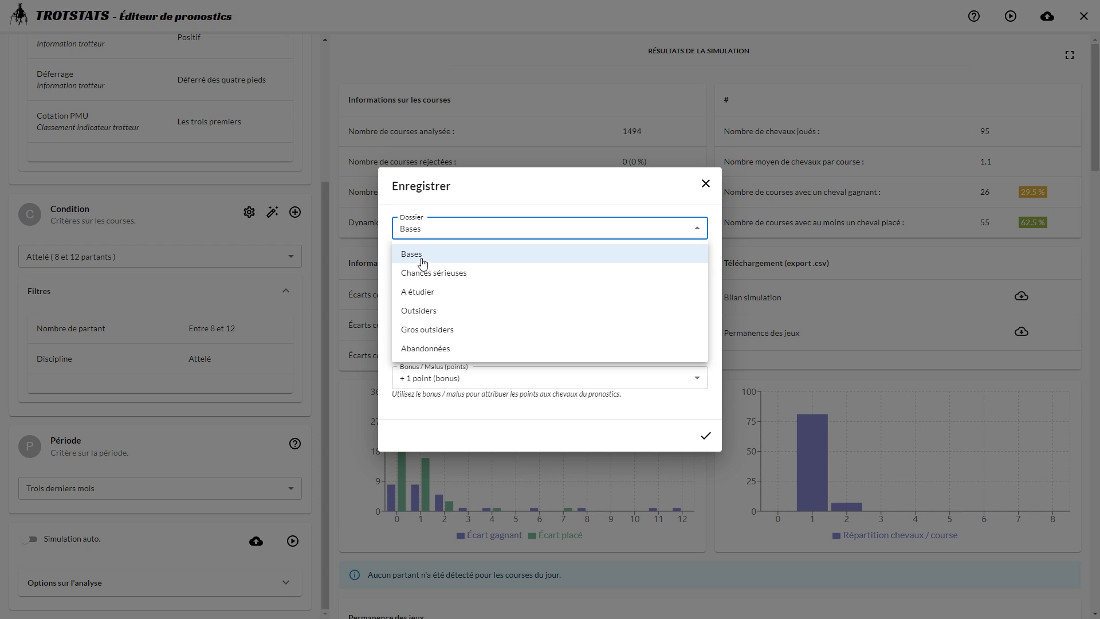
{"action": "left_click", "coordinate": [427, 255]}
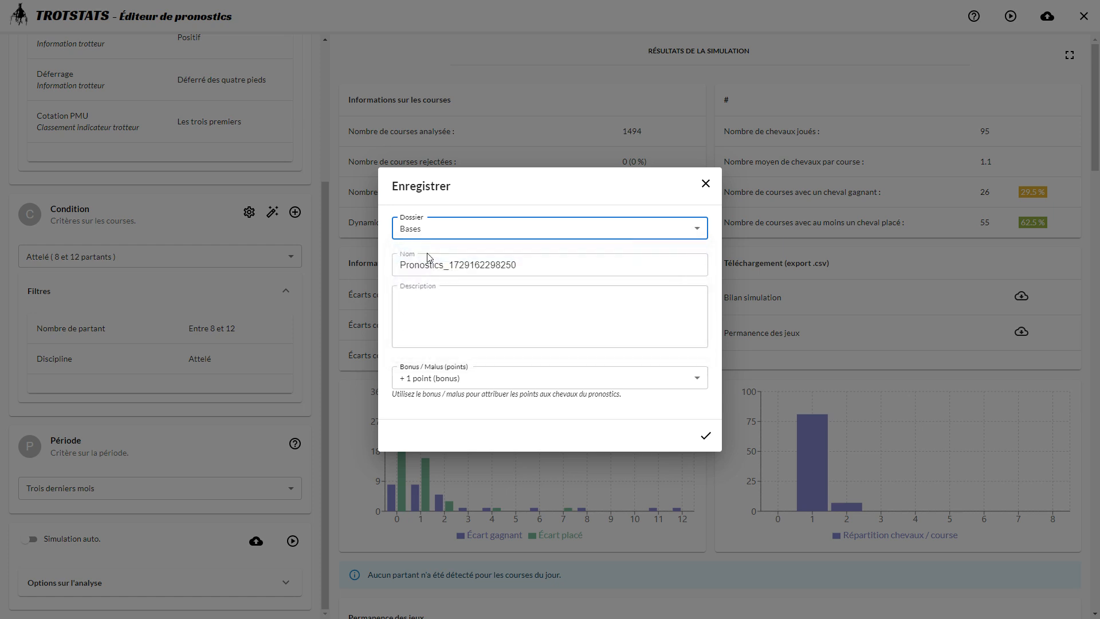
{"action": "left_click", "coordinate": [433, 264]}
{"action": "double_click", "coordinate": [433, 265]}
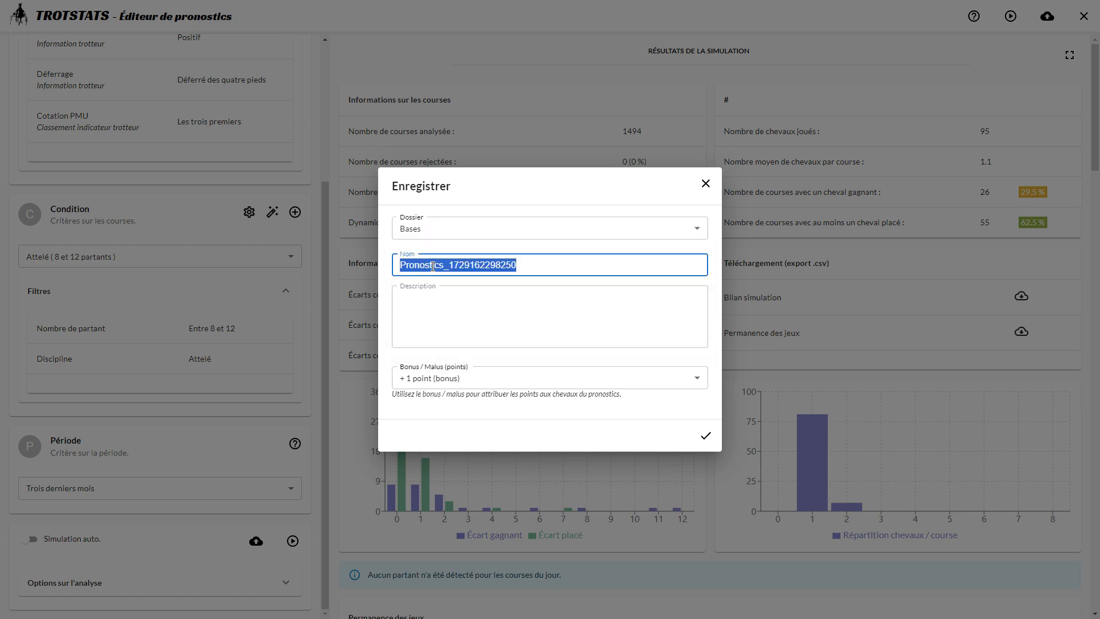
{"action": "type", "text": "MS"}
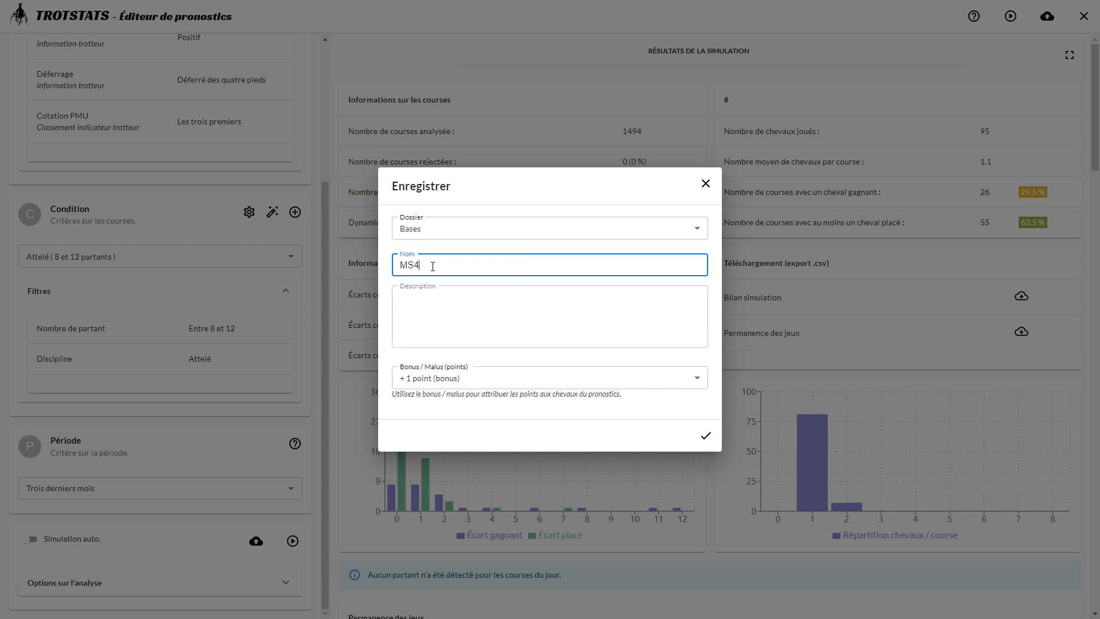
{"action": "type", "text": "4"}
Add the description "4 filtres sur les chevaux", select + 1 point (bonus), and save the forecast.
{"action": "left_click", "coordinate": [432, 298]}
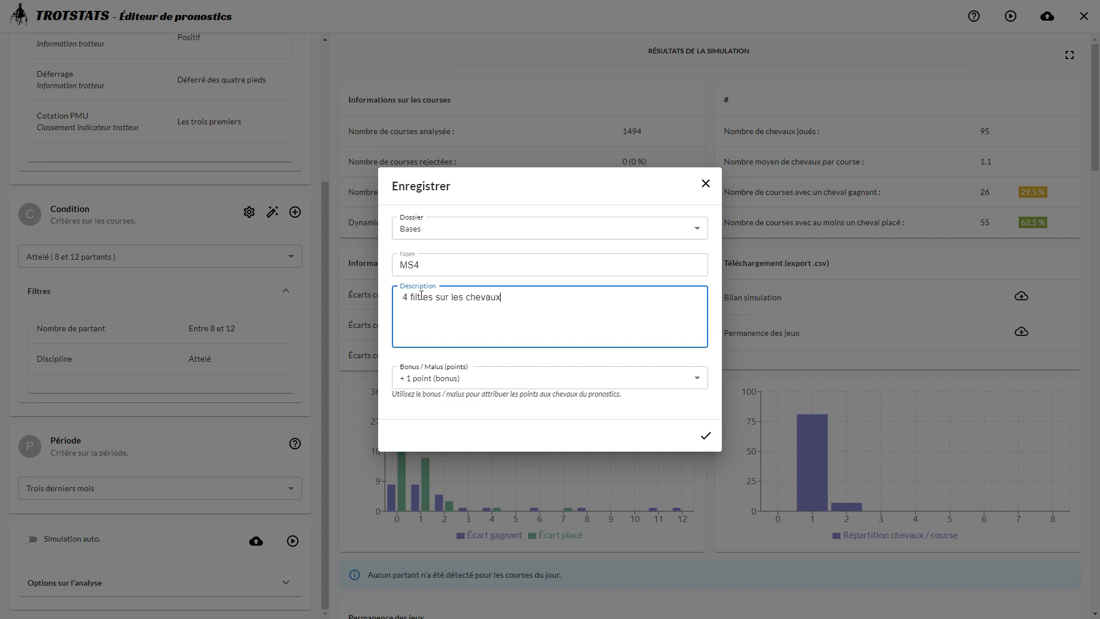
{"action": "left_click", "coordinate": [413, 383]}
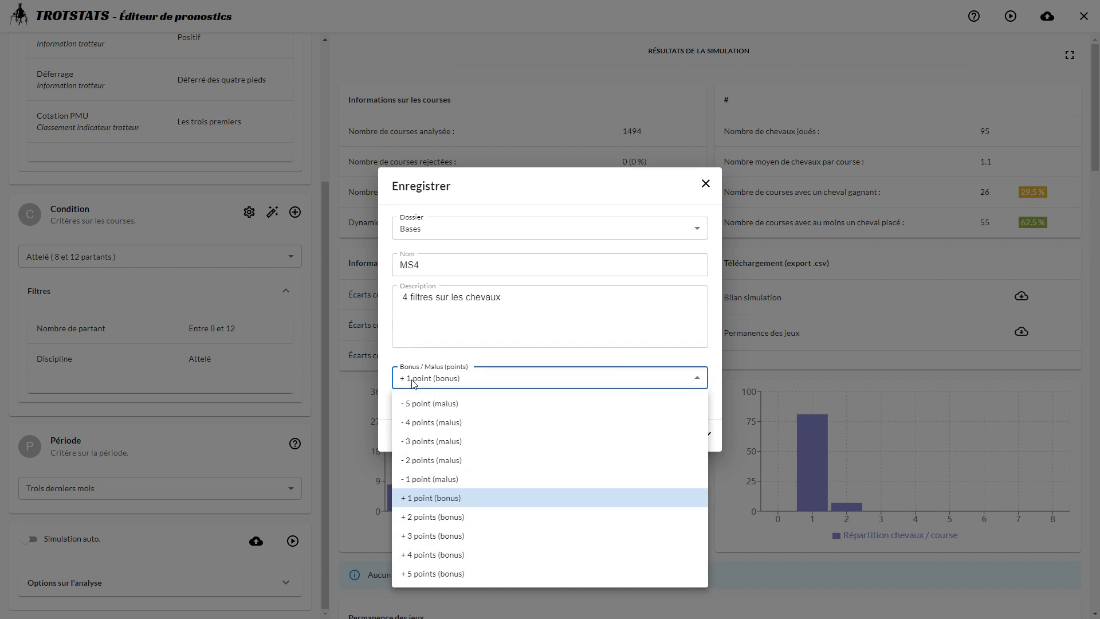
{"action": "left_click", "coordinate": [441, 499]}
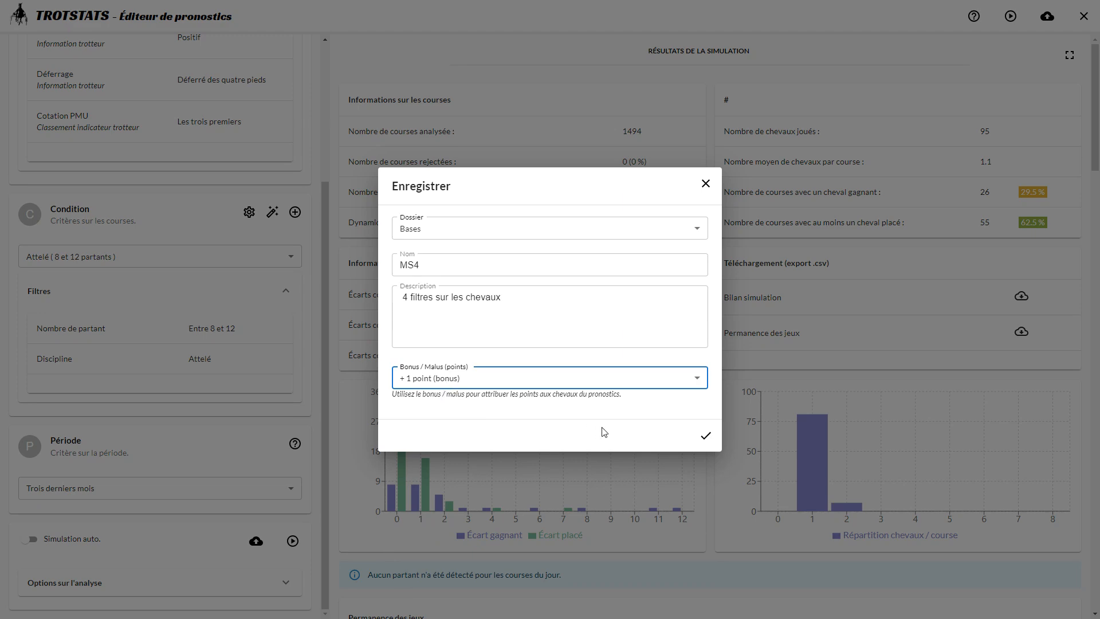
{"action": "left_click", "coordinate": [704, 437]}
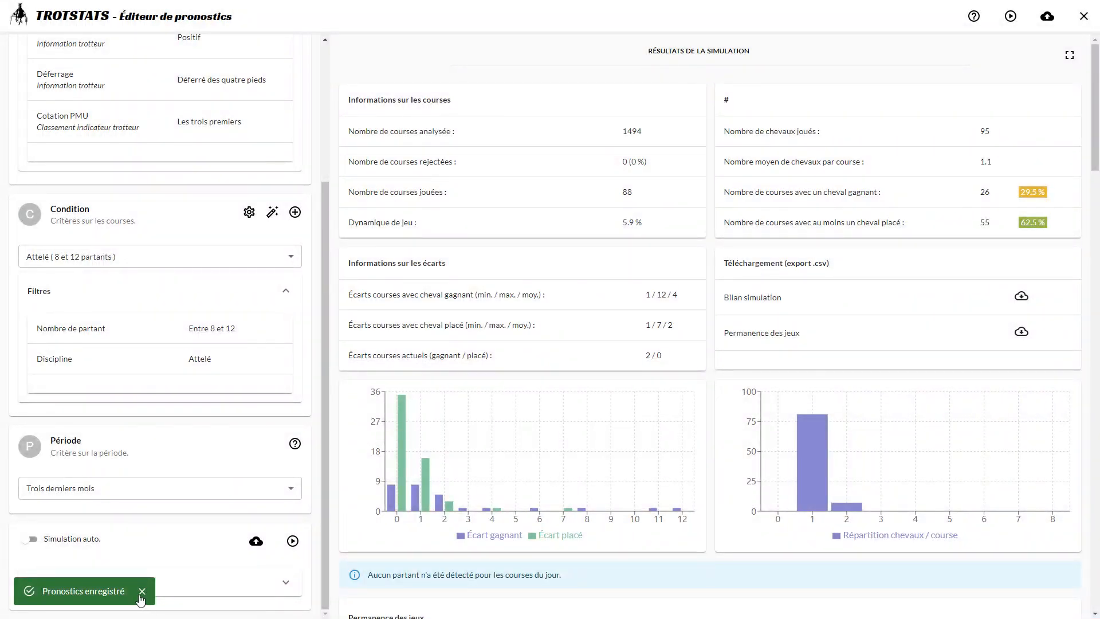
{"action": "left_click", "coordinate": [142, 591]}
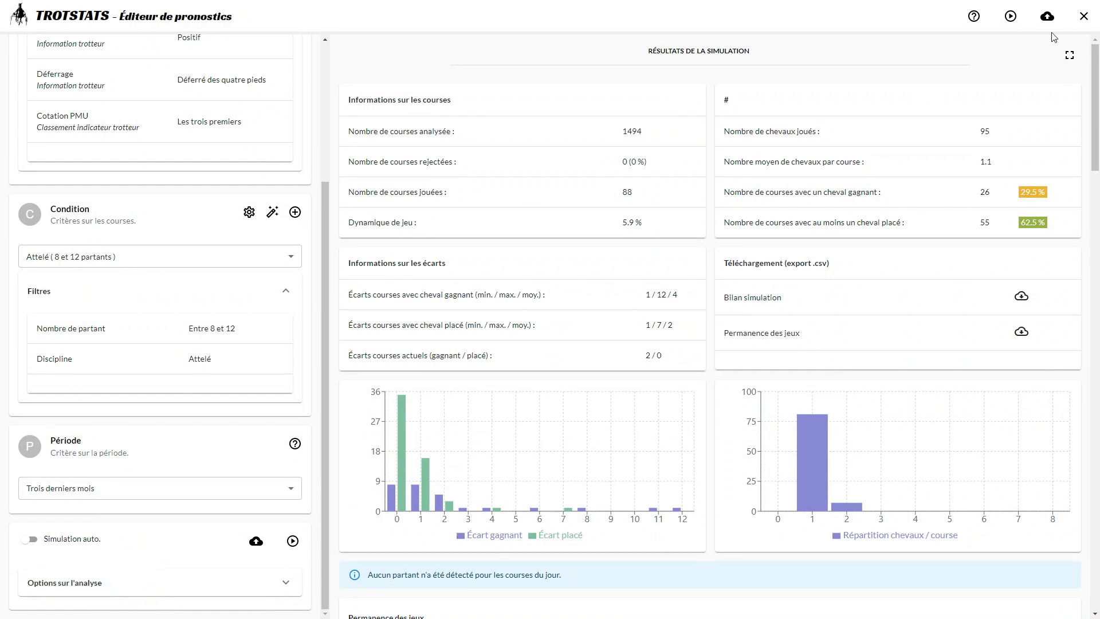
Leave the forecast editor and list all saved forecasts instead of only those of the day.
{"action": "left_click", "coordinate": [1084, 16]}
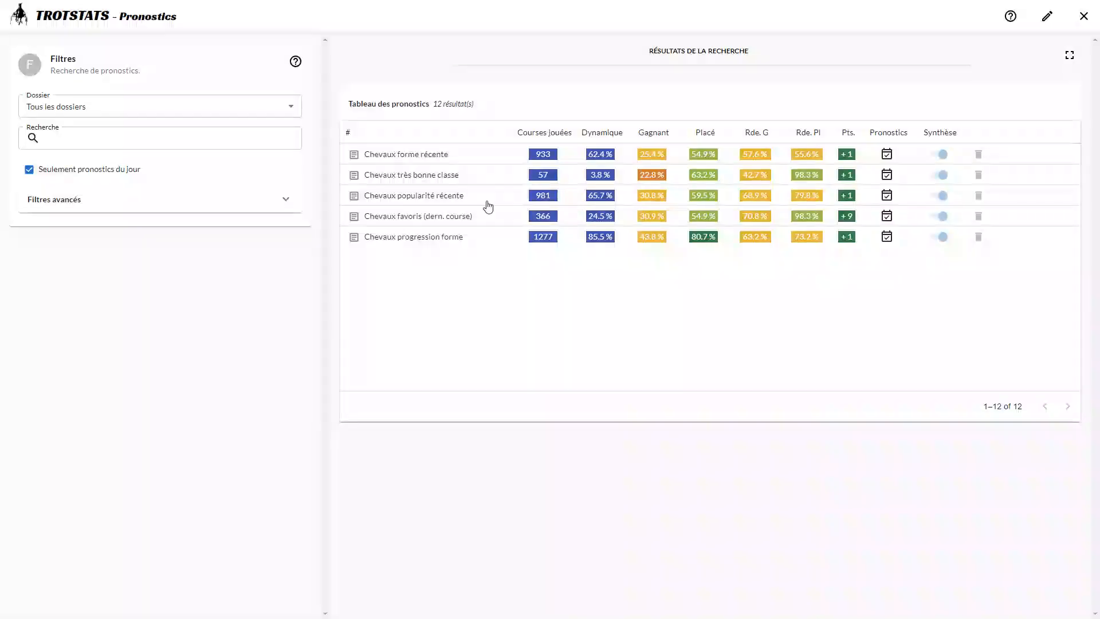
{"action": "left_click", "coordinate": [90, 175]}
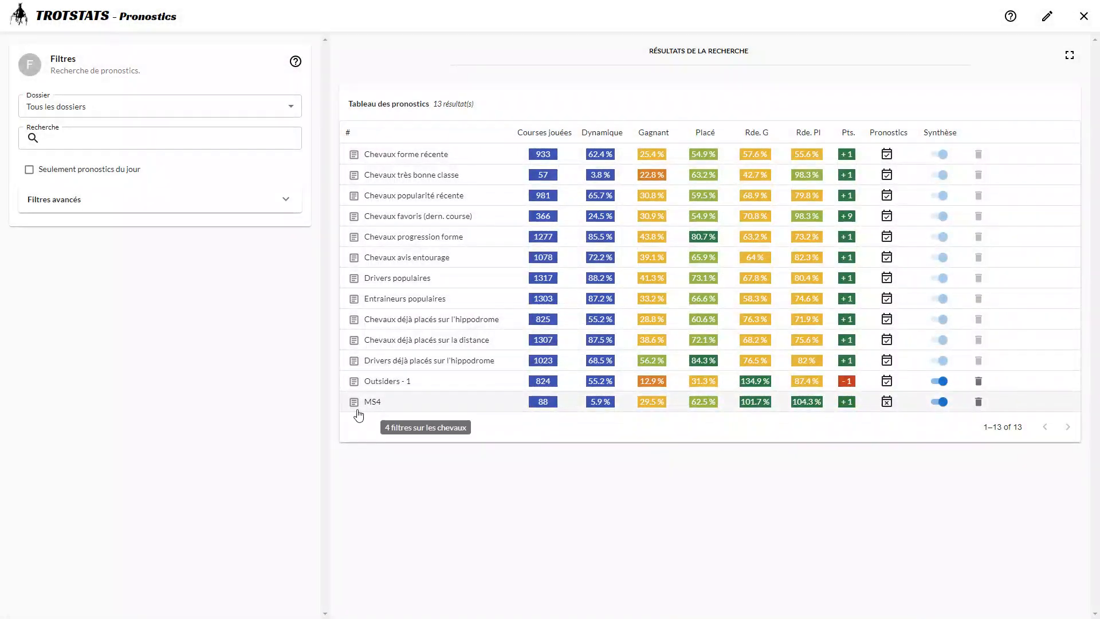